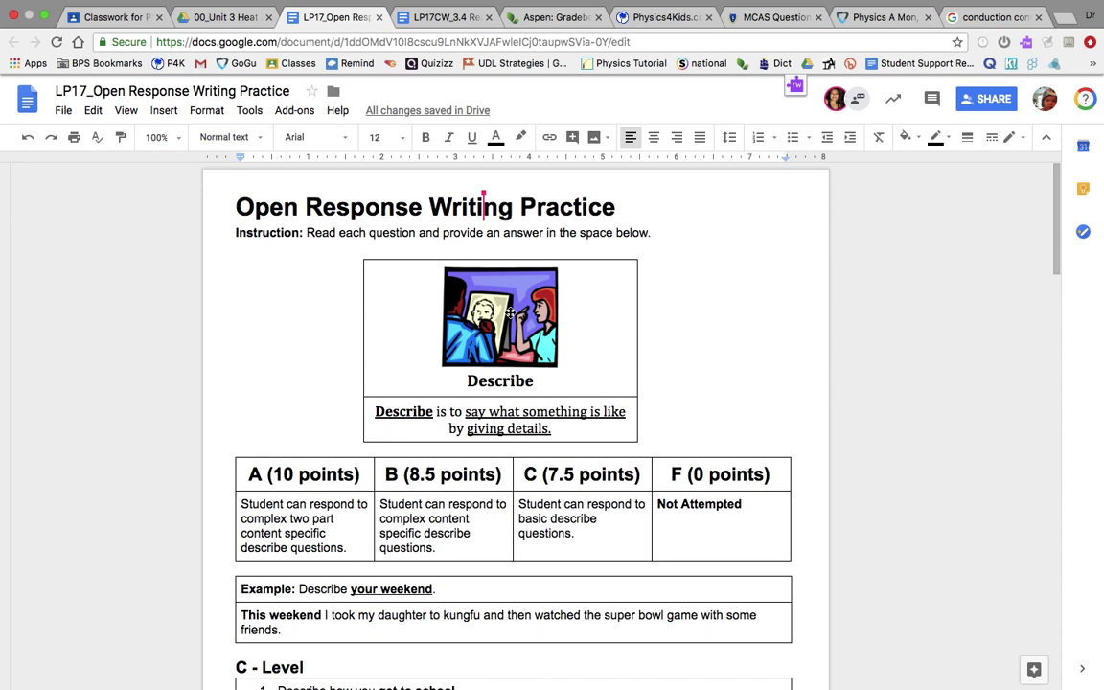
# Select the 'Describe' caption, the word Describe in the definition, and the C (7.5 points) grade header
pyautogui.doubleClick(527, 379)
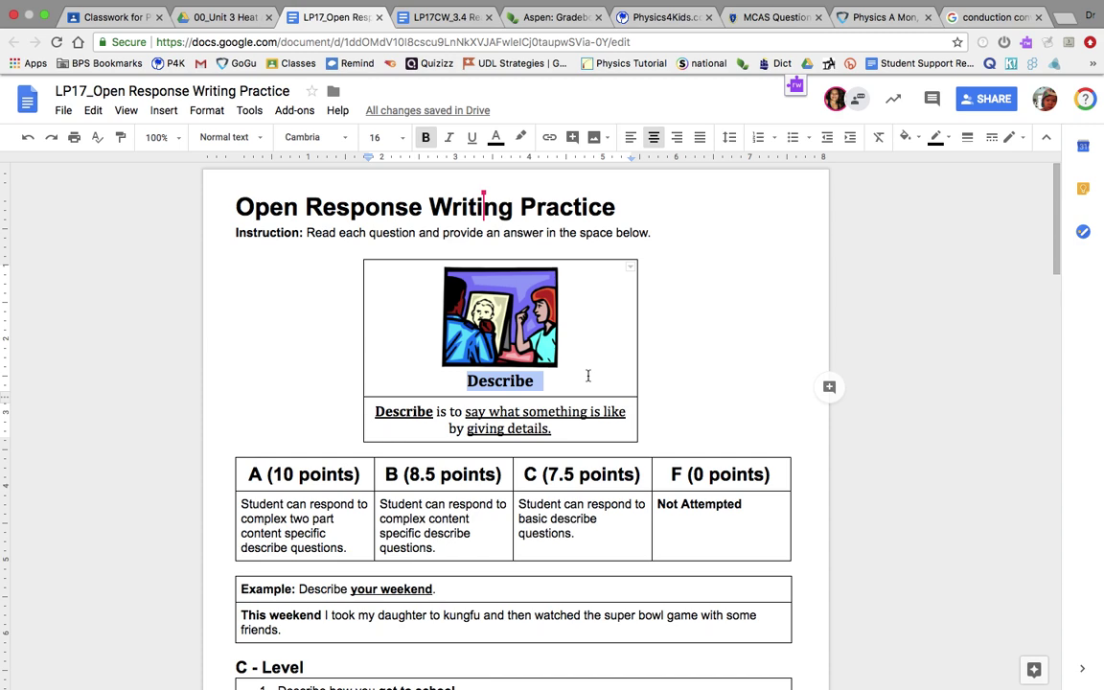
pyautogui.doubleClick(428, 411)
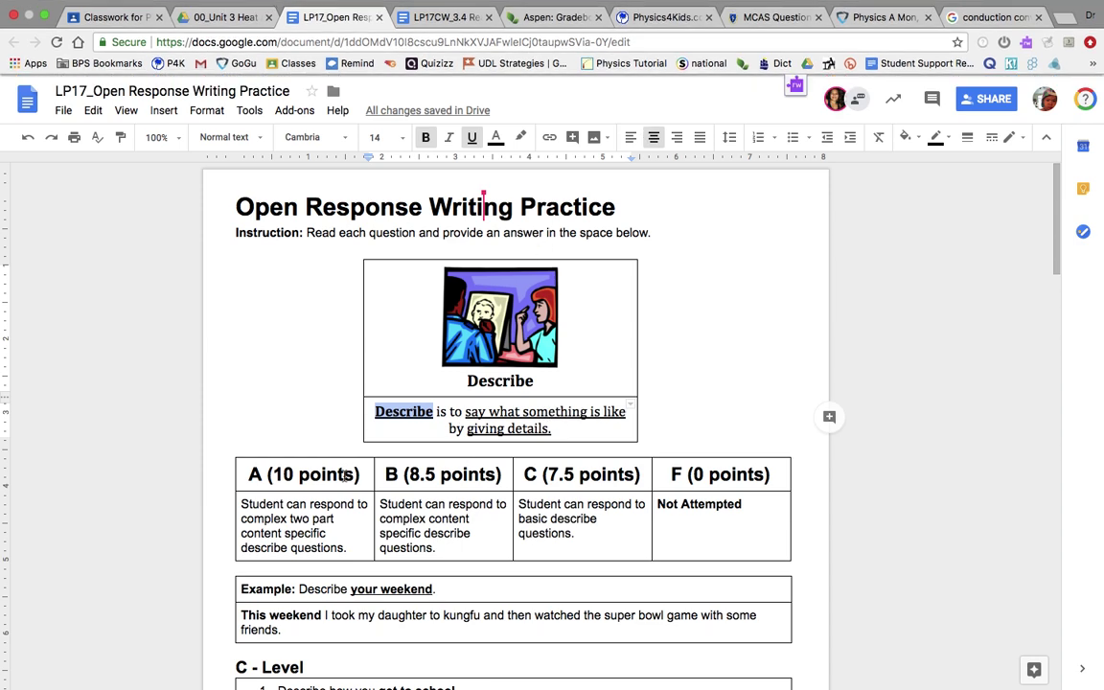
pyautogui.scroll(-2, 343, 474)
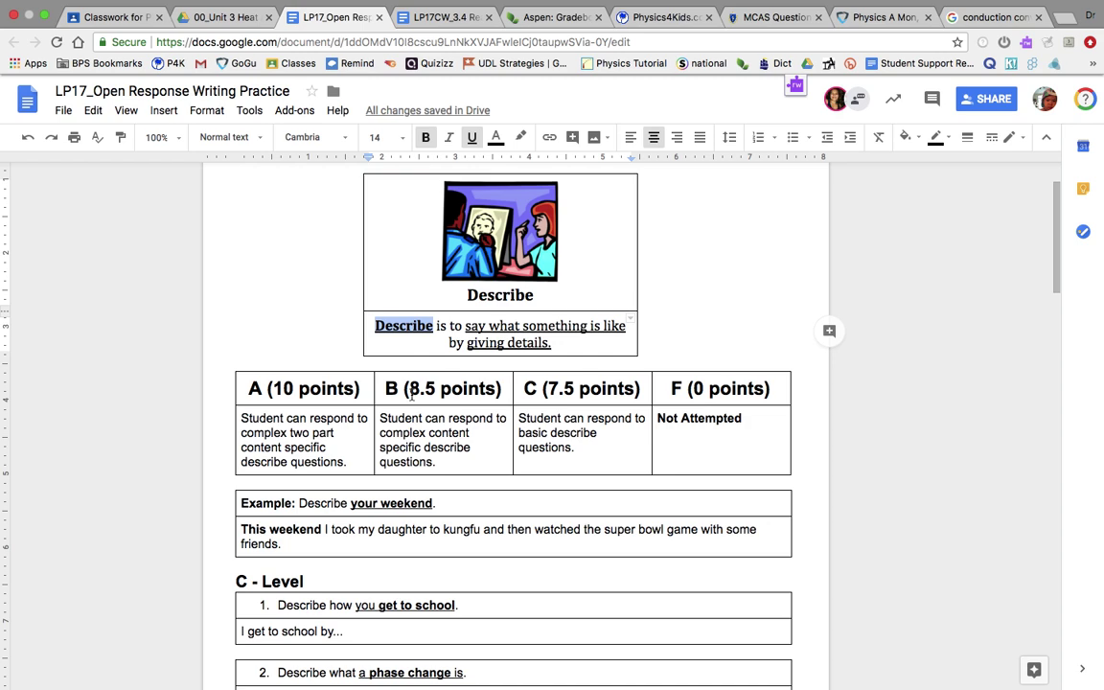
pyautogui.tripleClick(552, 388)
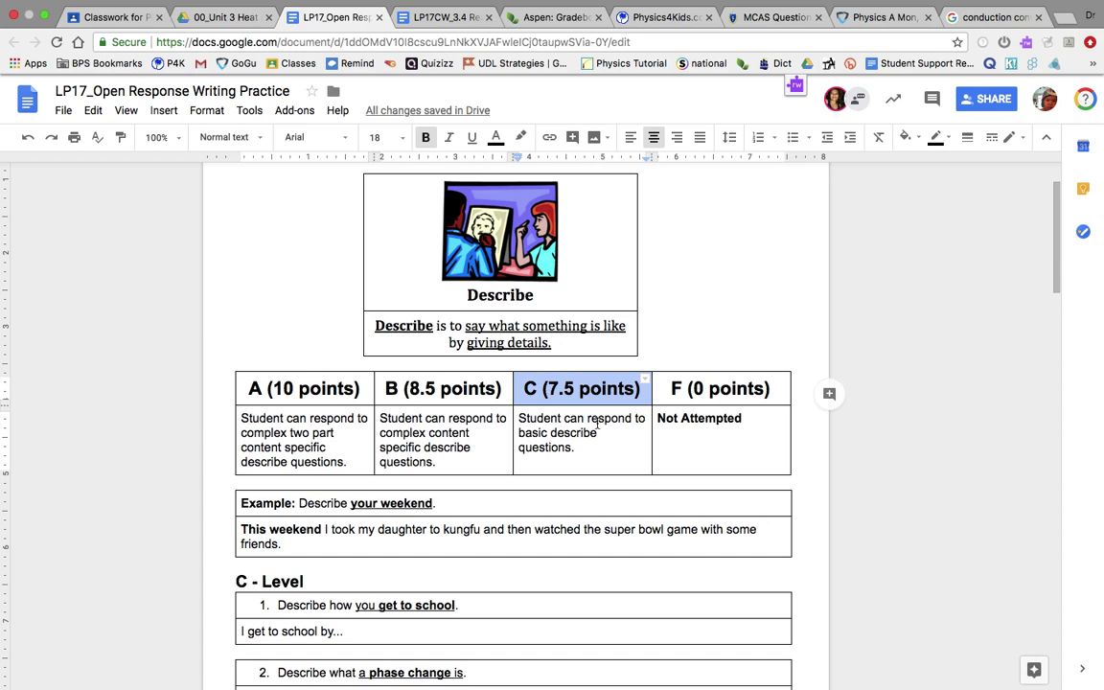
pyautogui.scroll(-1, 597, 422)
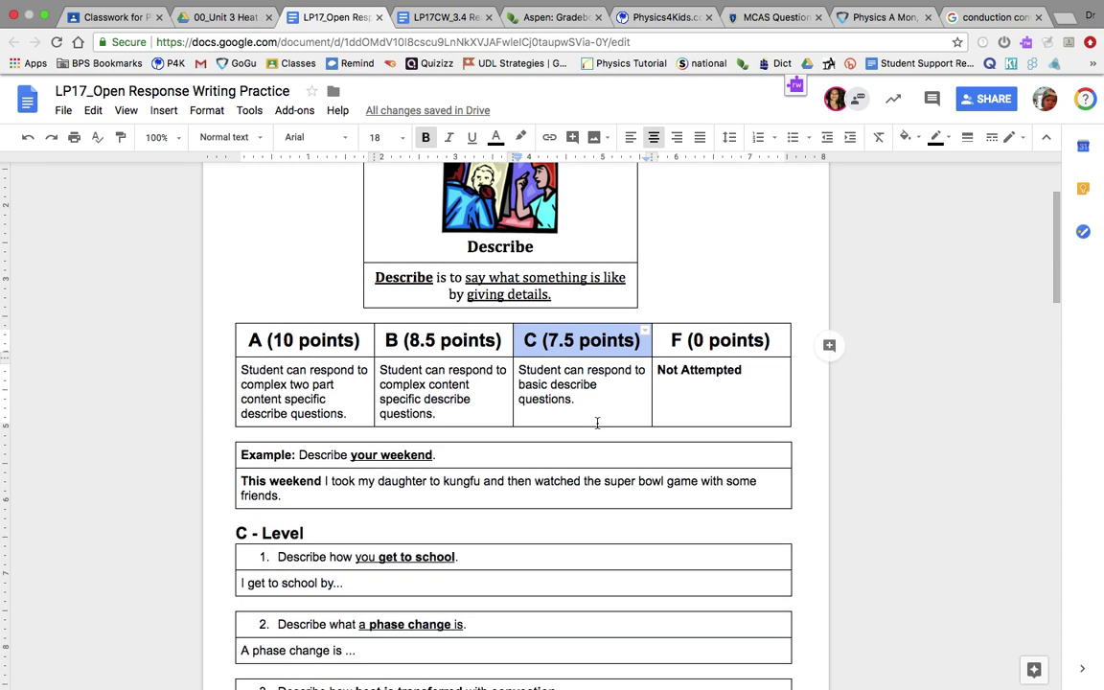
pyautogui.scroll(-2, 597, 422)
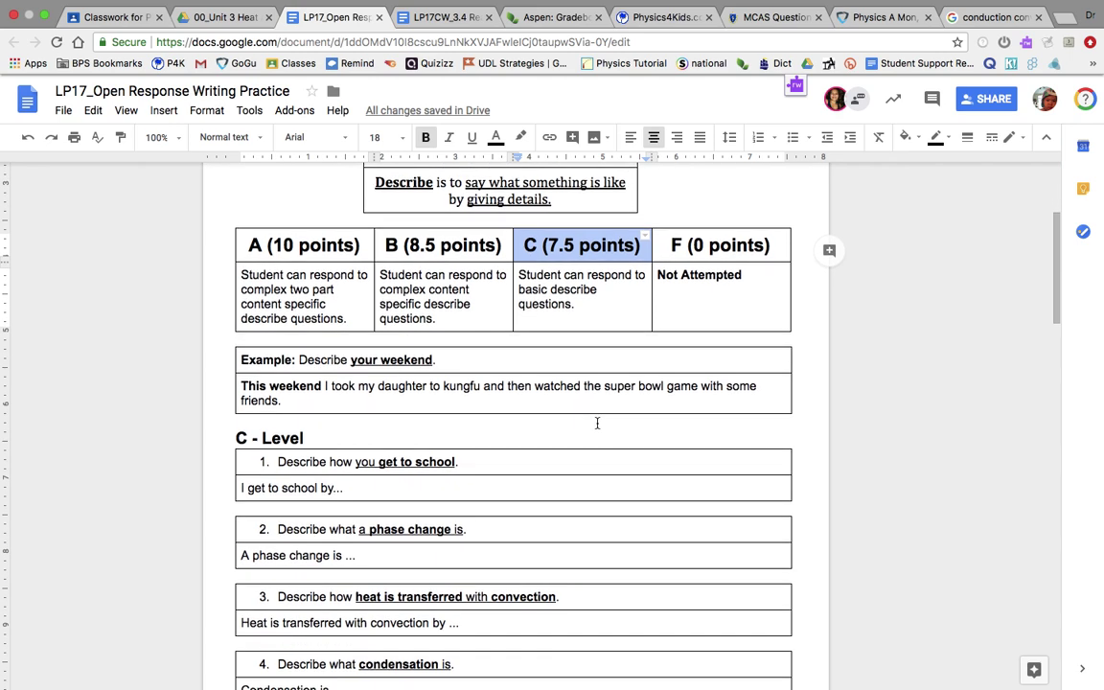
# Select the example prompt, the phrase 'your weekend', and 'you get to school' in question 1
pyautogui.doubleClick(262, 361)
pyautogui.tripleClick(285, 358)
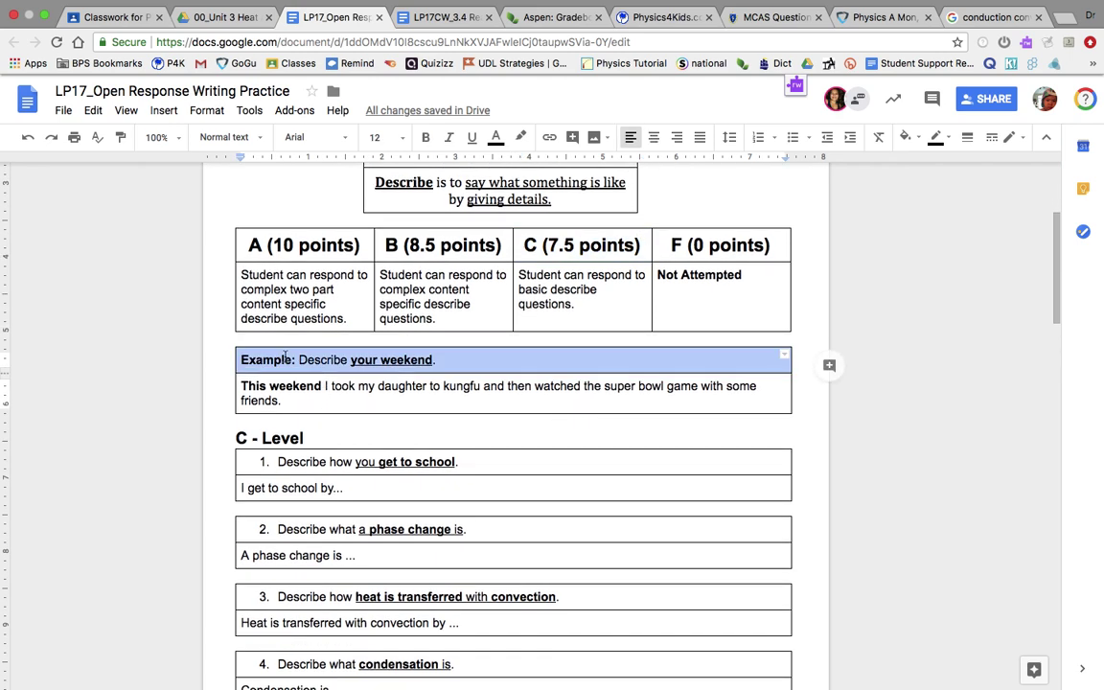
pyautogui.click(306, 360)
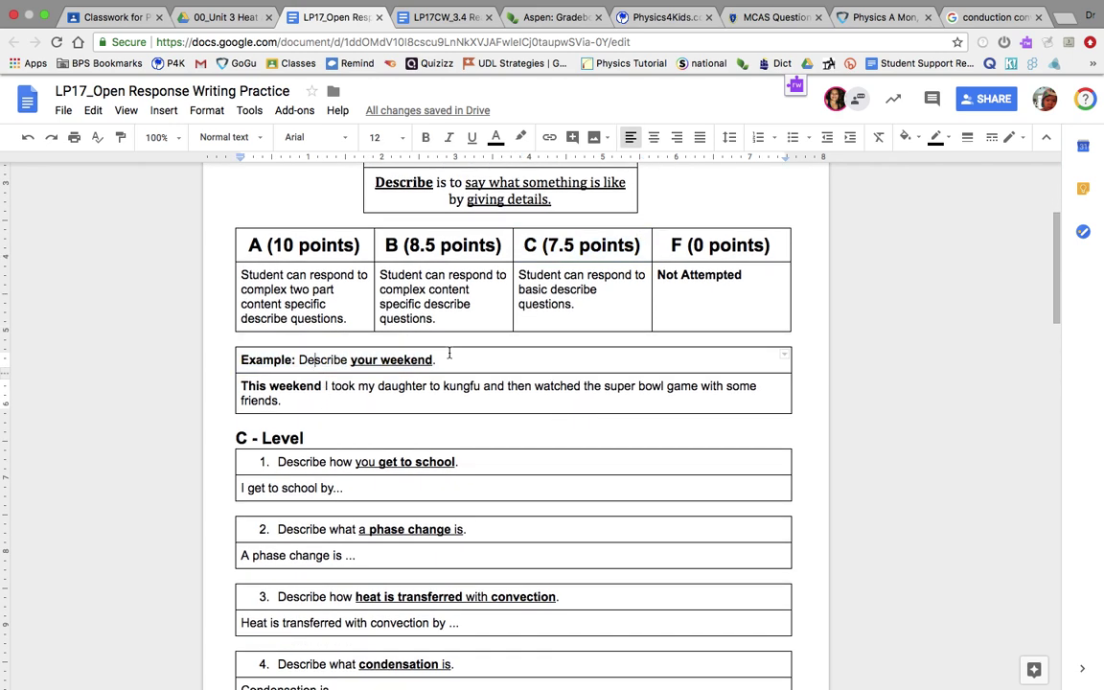
pyautogui.moveTo(436, 359)
pyautogui.mouseDown()
pyautogui.moveTo(300, 365)
pyautogui.moveTo(434, 360)
pyautogui.mouseUp()
pyautogui.click(306, 360)
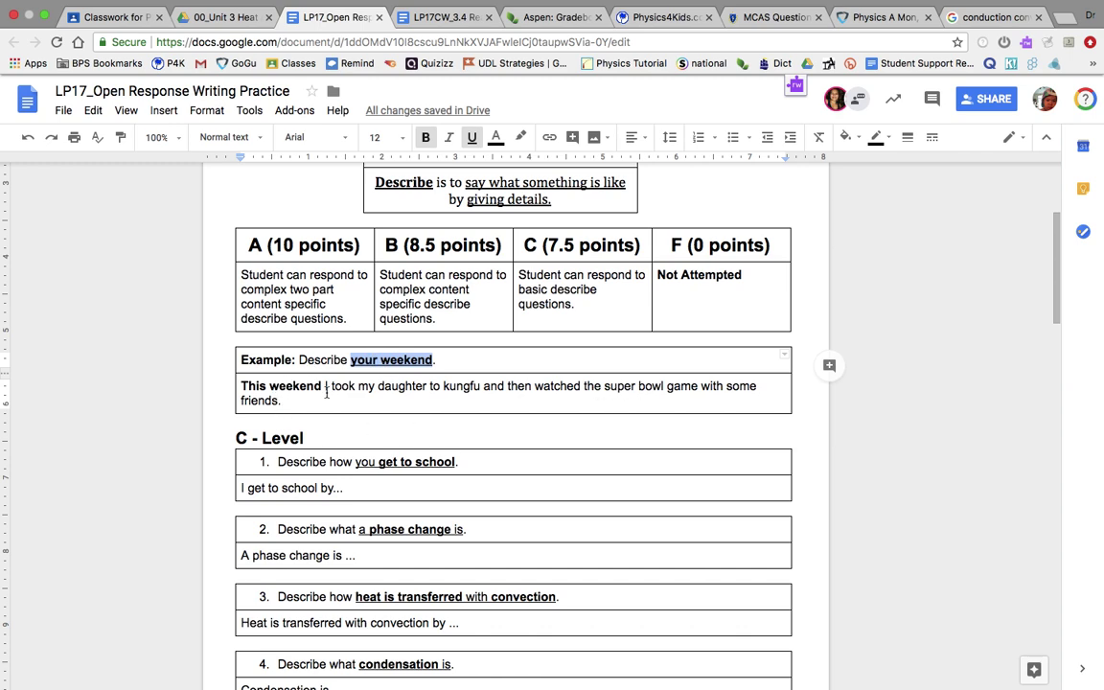
pyautogui.scroll(-2, 325, 388)
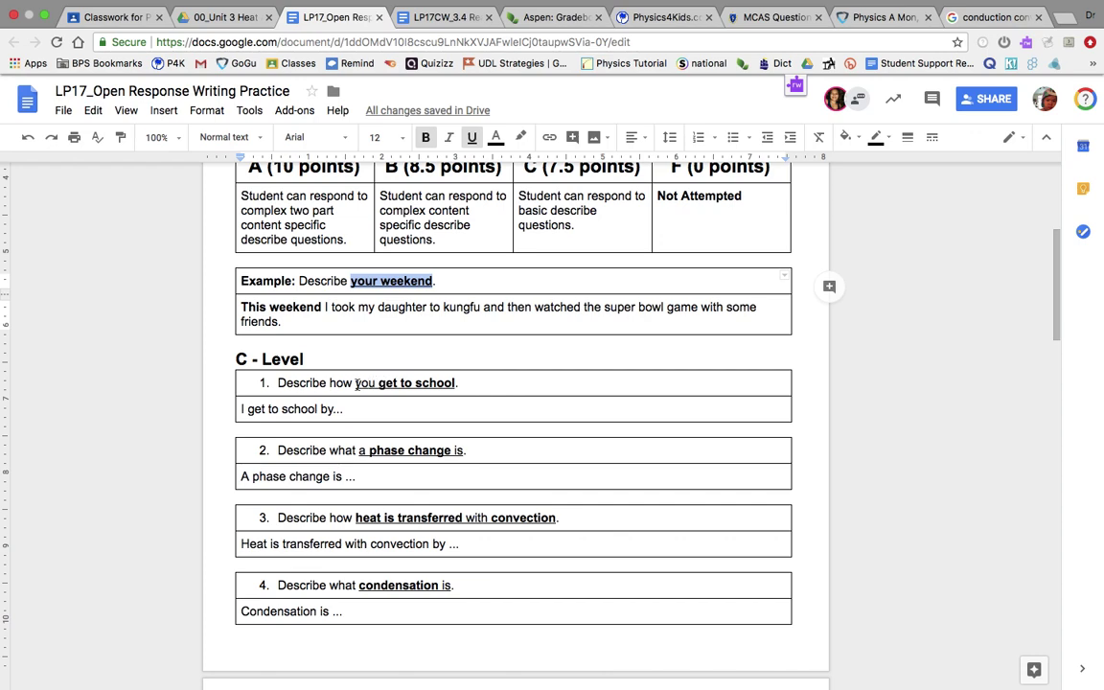
pyautogui.moveTo(356, 382); pyautogui.dragTo(455, 382)
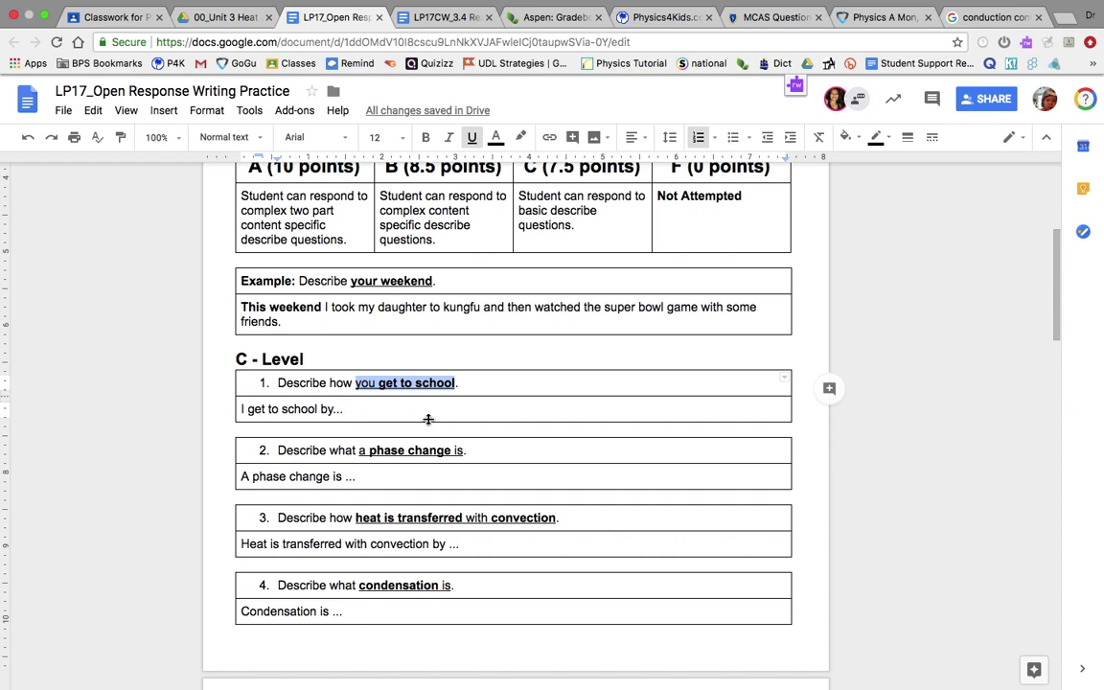
# Replace question 1's trailing dots with 'driving from my house to work, but sometimes I take the redline to work.'
pyautogui.click(347, 410)
pyautogui.press('BackSpace')
pyautogui.press('BackSpace')
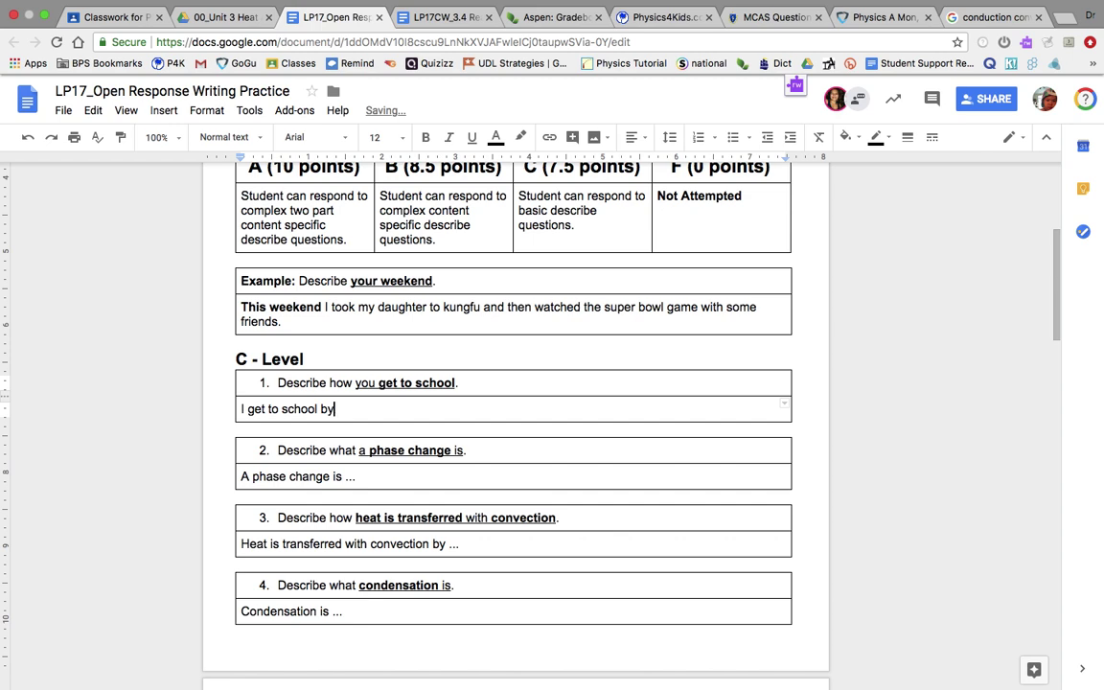
pyautogui.write('driving from my house')
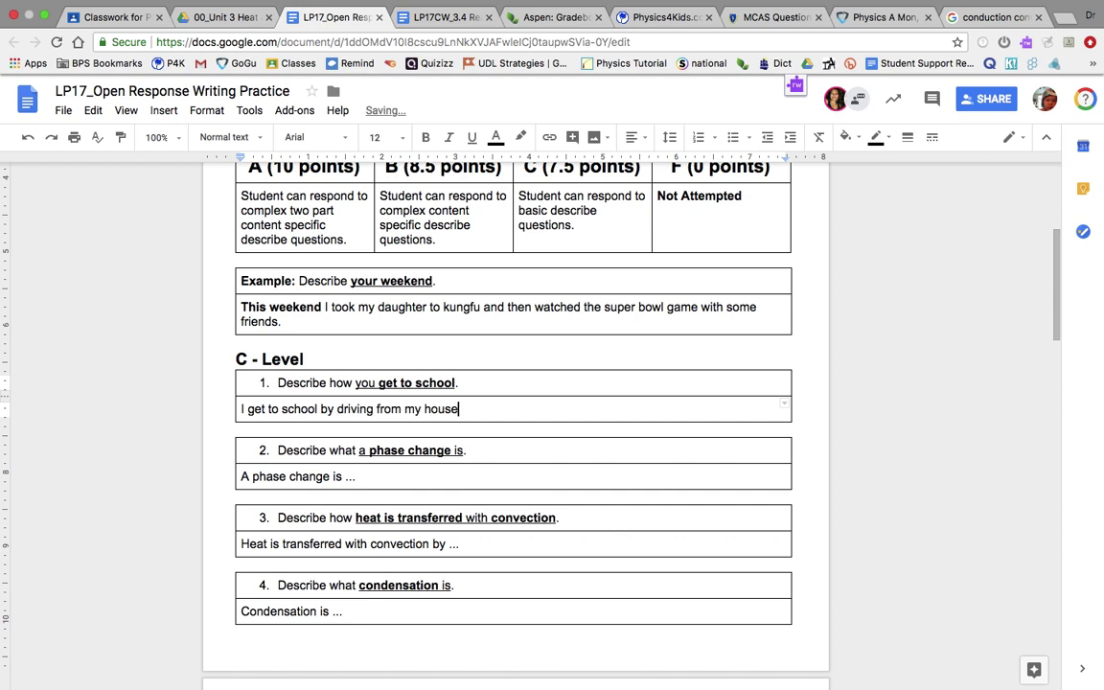
pyautogui.write(' to work., but somet')
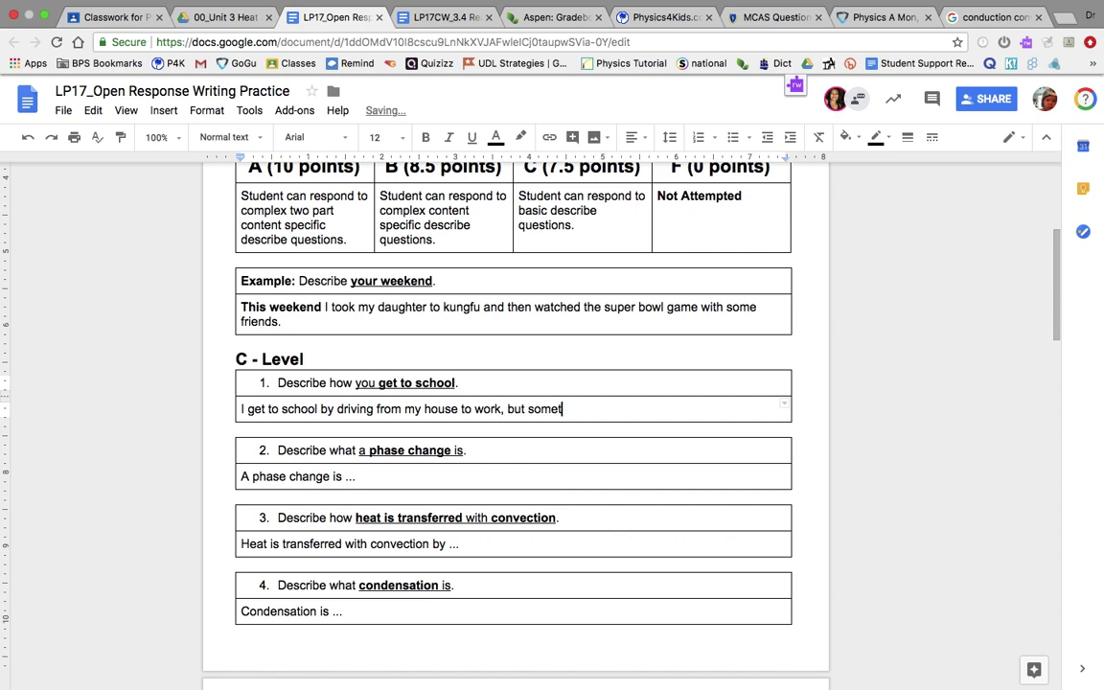
pyautogui.write('imes I take the redline')
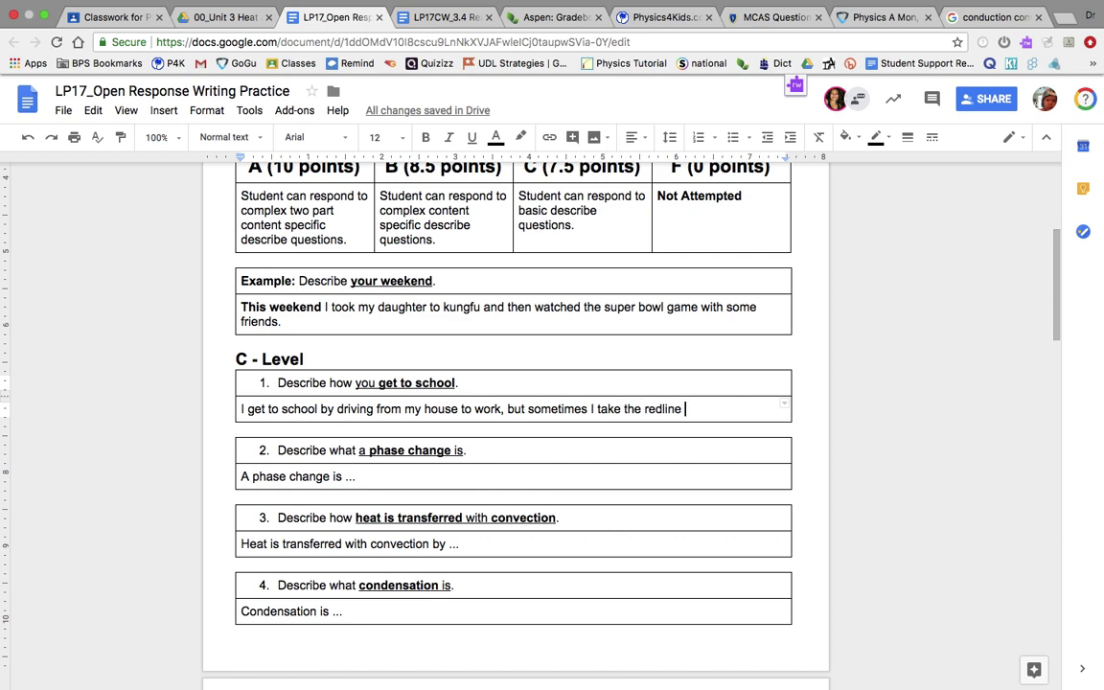
pyautogui.write(' to work.')
# Review question 3, selecting 'heat is transferred with convection' and its answer starter line
pyautogui.click(359, 477)
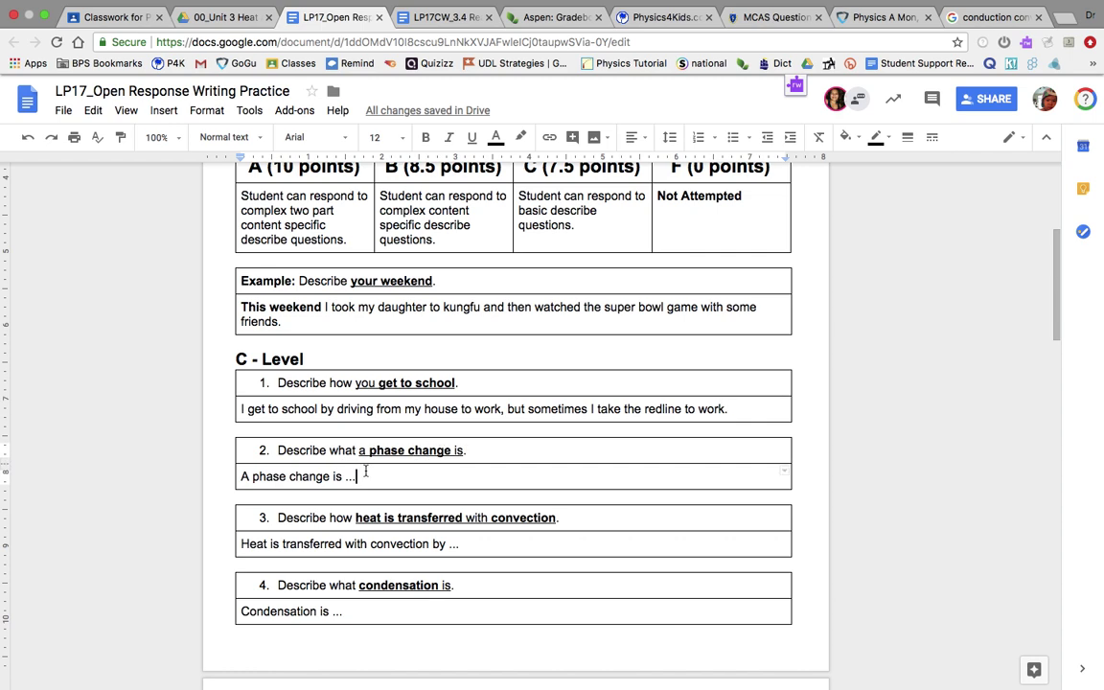
pyautogui.scroll(-1, 312, 526)
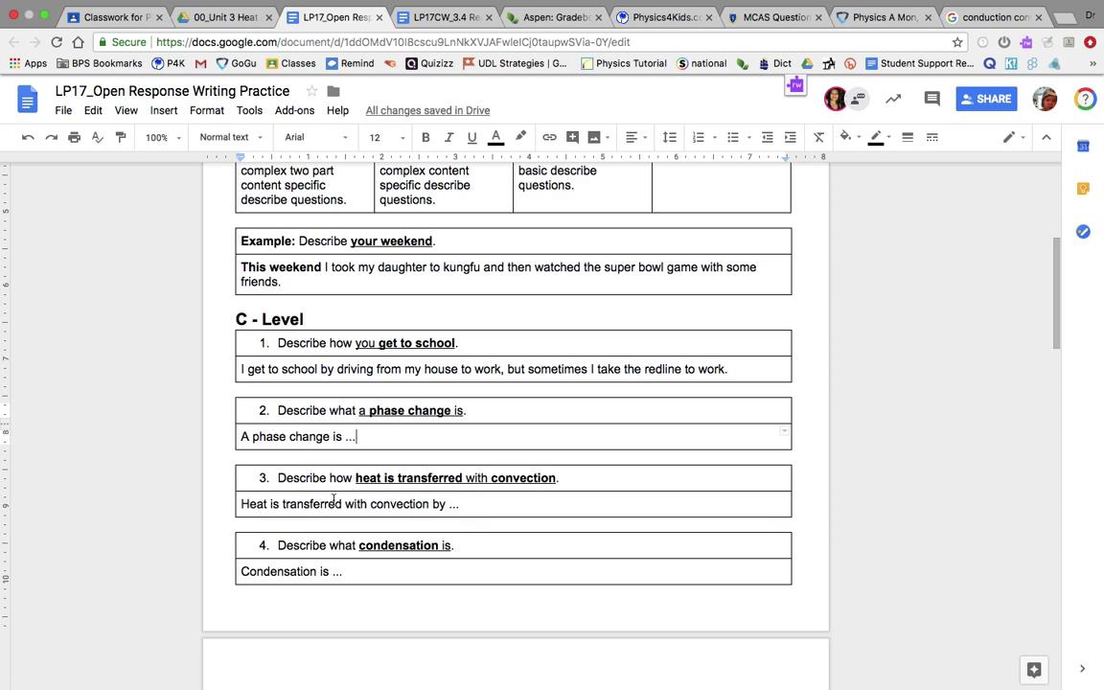
pyautogui.moveTo(356, 477); pyautogui.dragTo(561, 484)
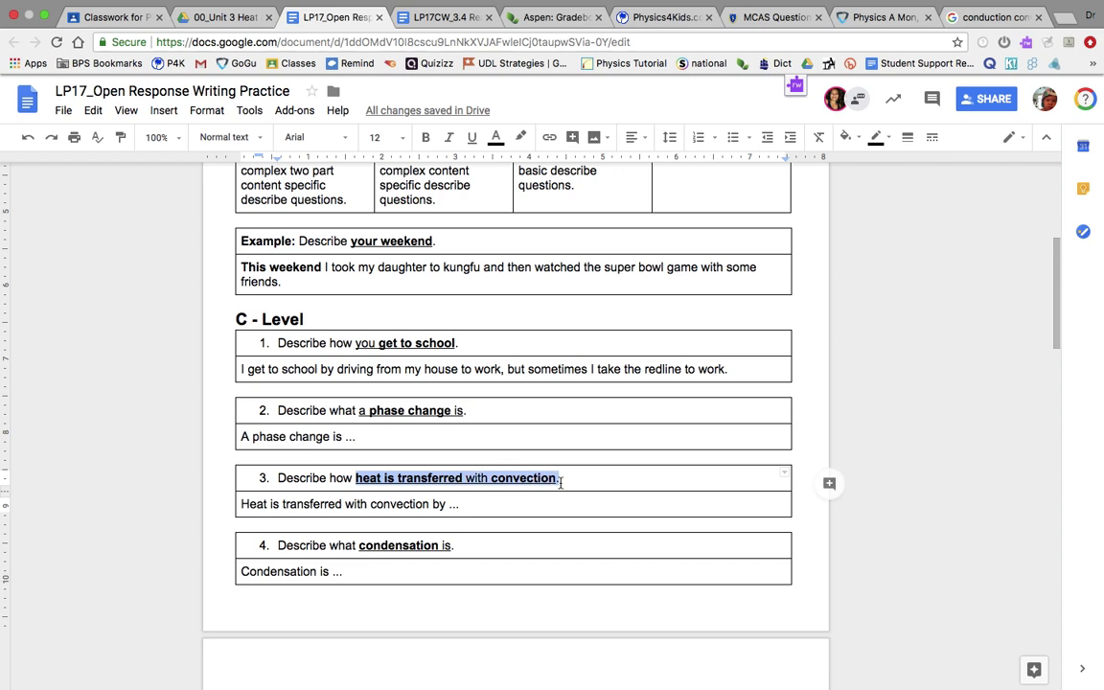
pyautogui.tripleClick(302, 502)
pyautogui.click(454, 502)
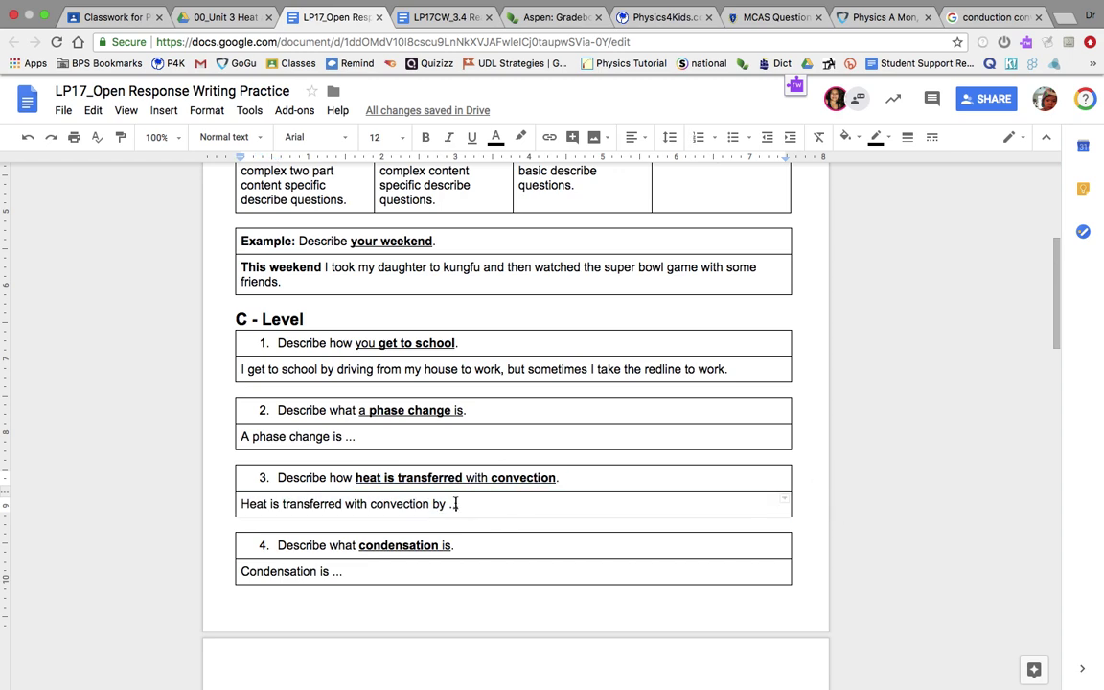
pyautogui.scroll(-1, 455, 504)
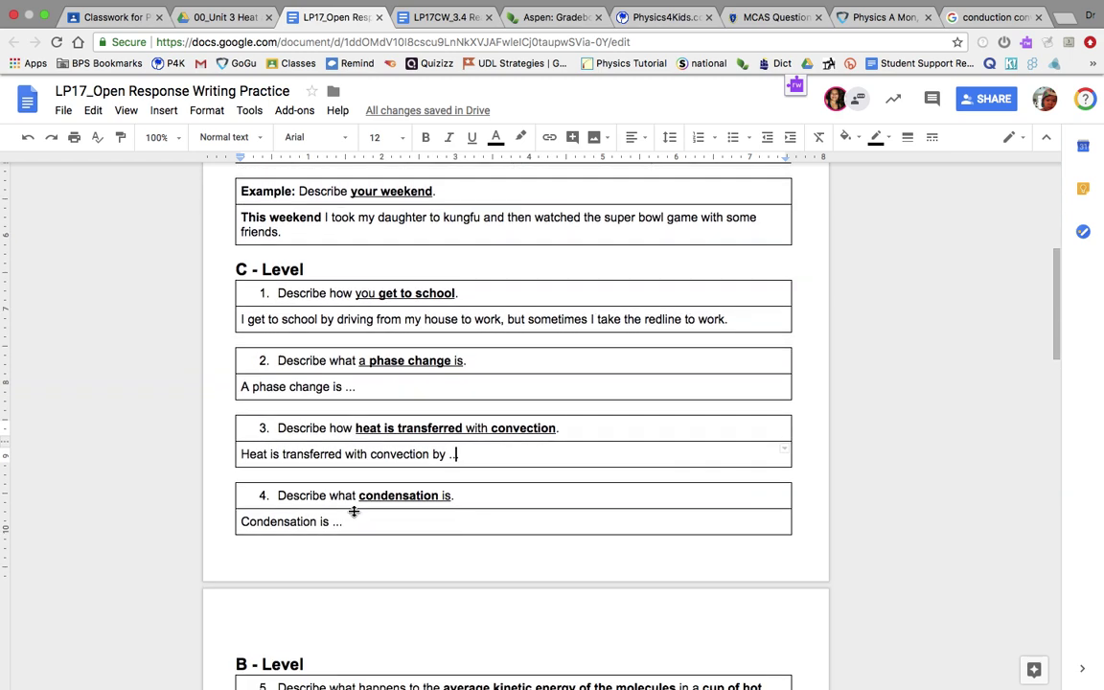
# Select question 4's prompt, 'condensation', and 'condensation is', then scroll down to B - Level
pyautogui.tripleClick(276, 496)
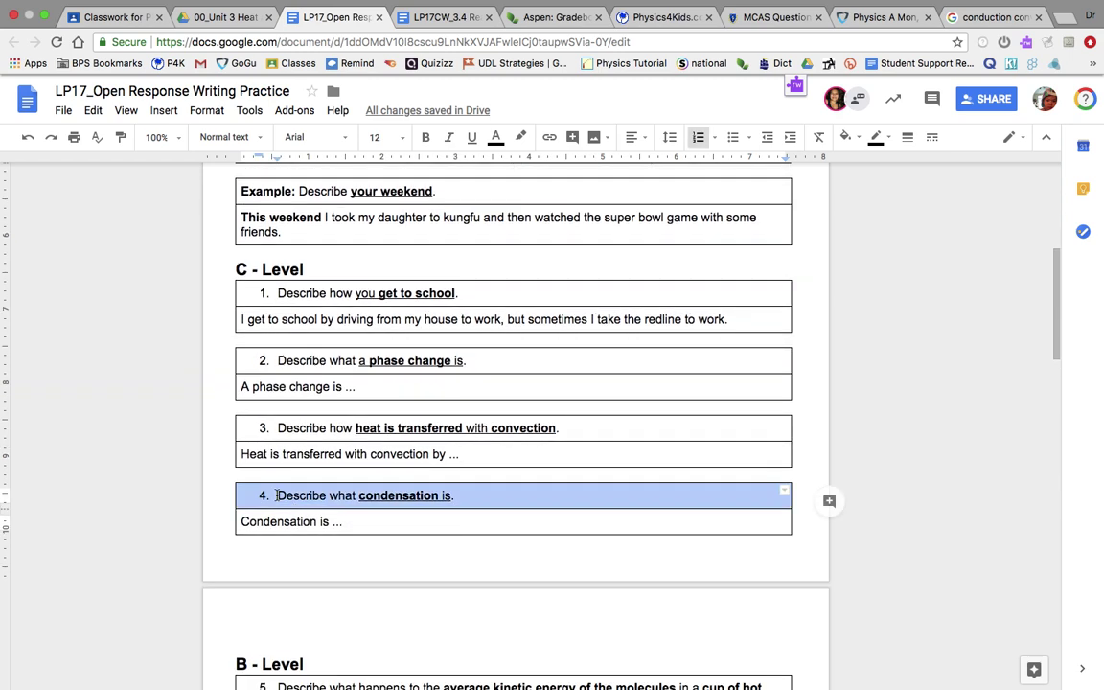
pyautogui.doubleClick(403, 497)
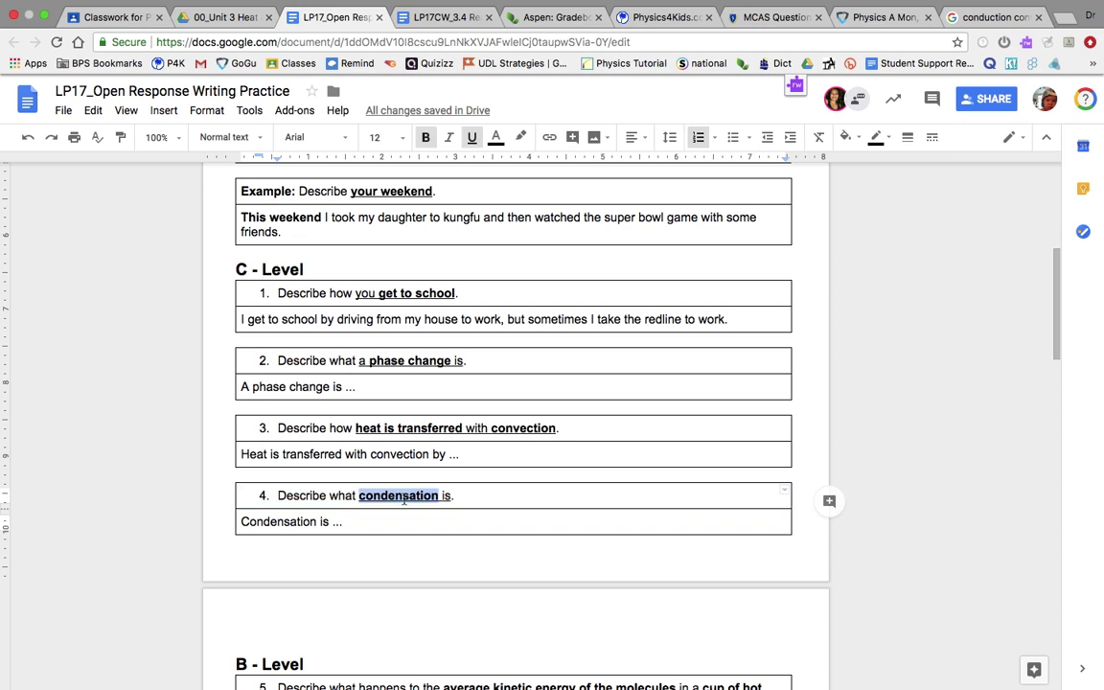
pyautogui.moveTo(359, 496); pyautogui.dragTo(458, 497)
pyautogui.click(358, 522)
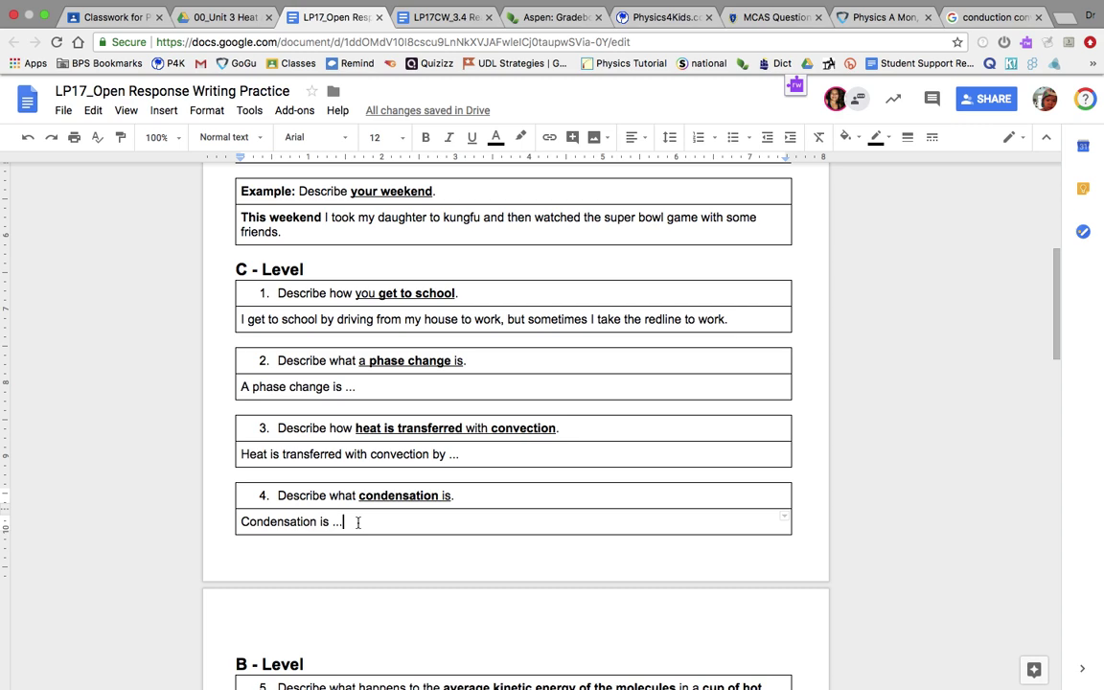
pyautogui.scroll(-1, 358, 523)
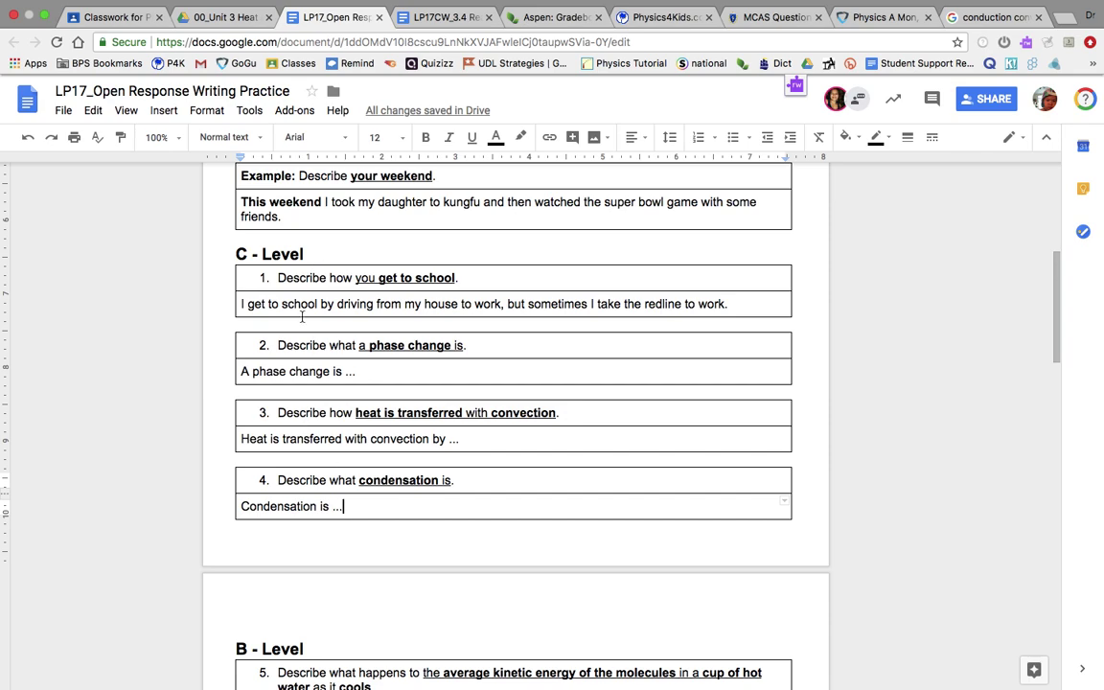
pyautogui.scroll(-5, 296, 476)
pyautogui.scroll(-5, 303, 473)
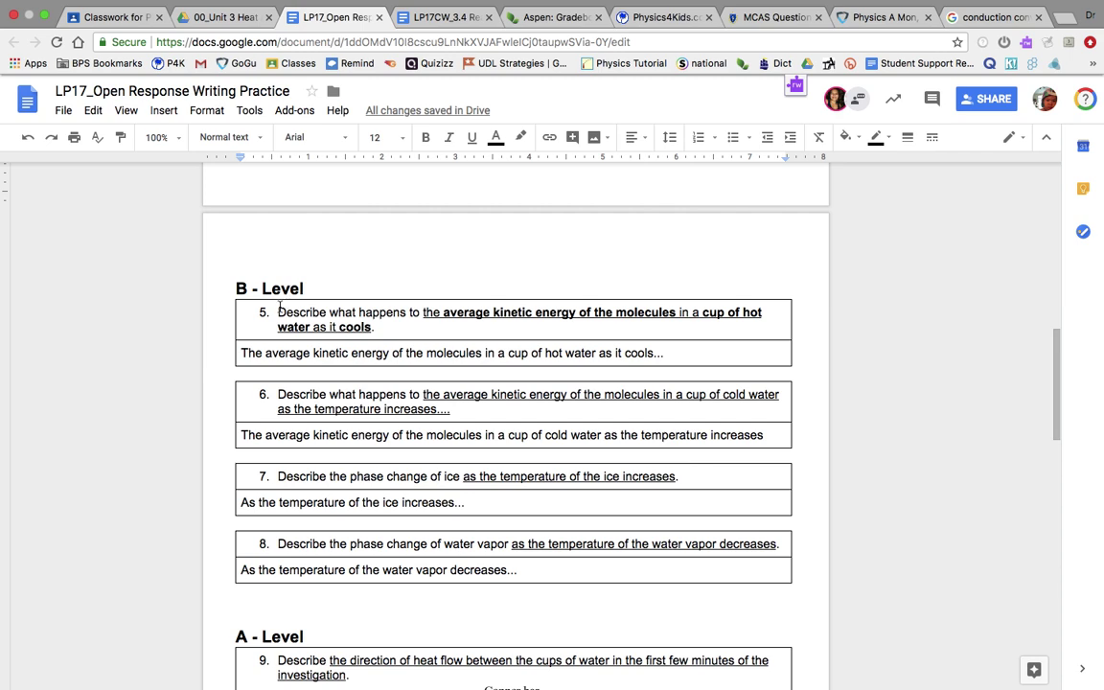
pyautogui.doubleClick(466, 313)
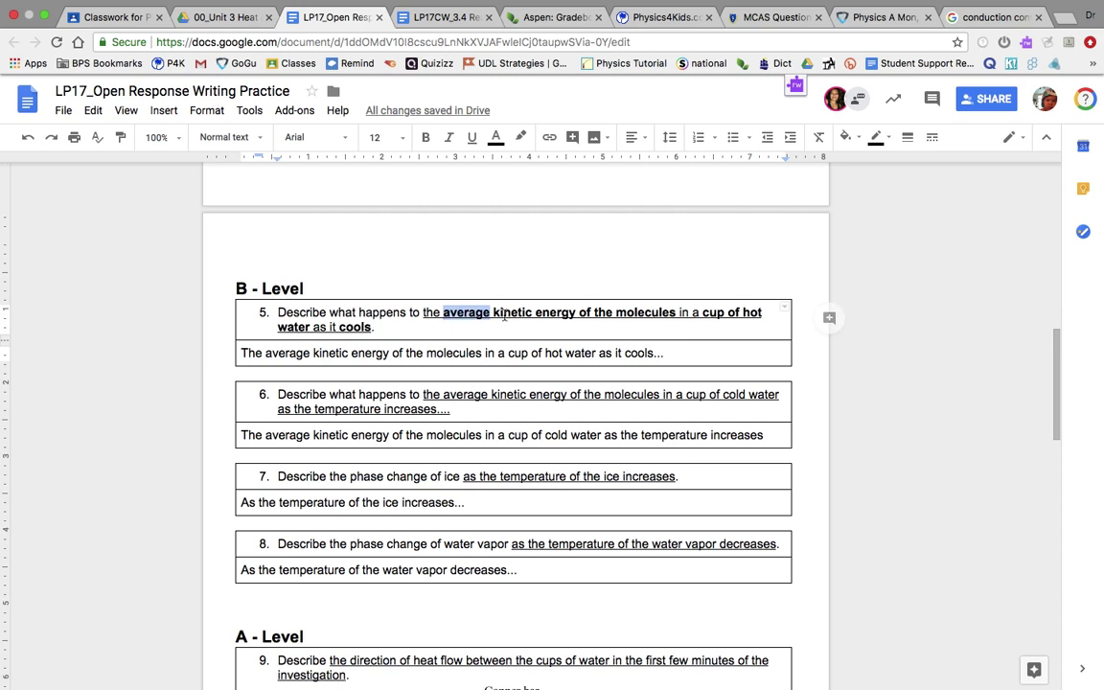
pyautogui.moveTo(504, 317); pyautogui.dragTo(680, 315)
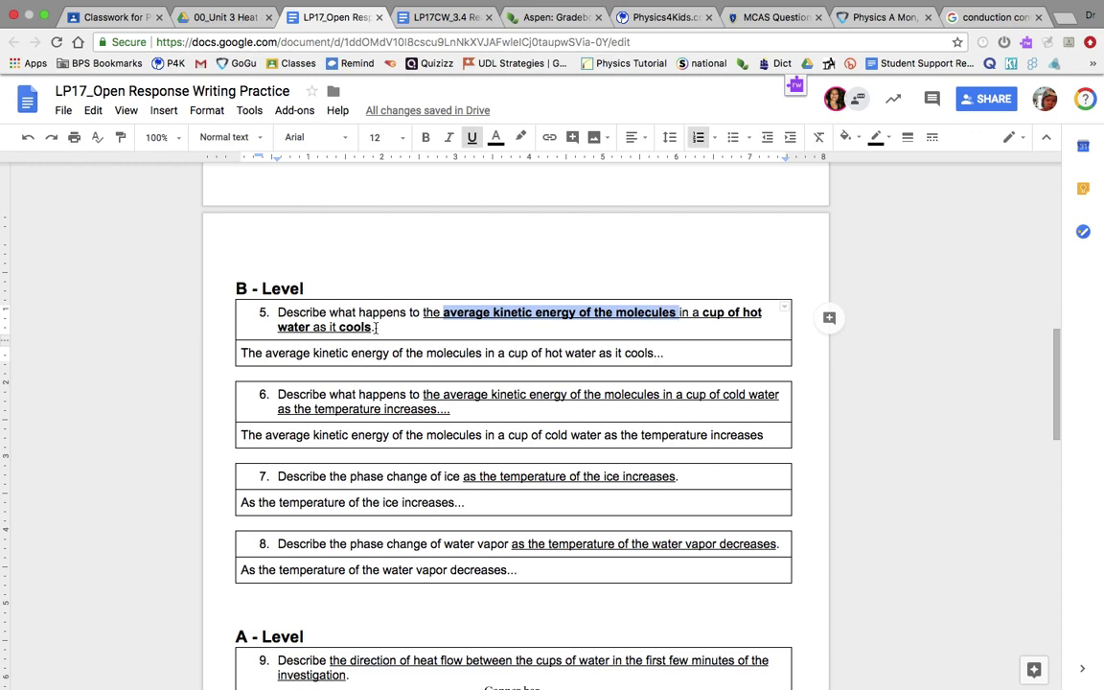
pyautogui.moveTo(374, 327); pyautogui.dragTo(423, 312)
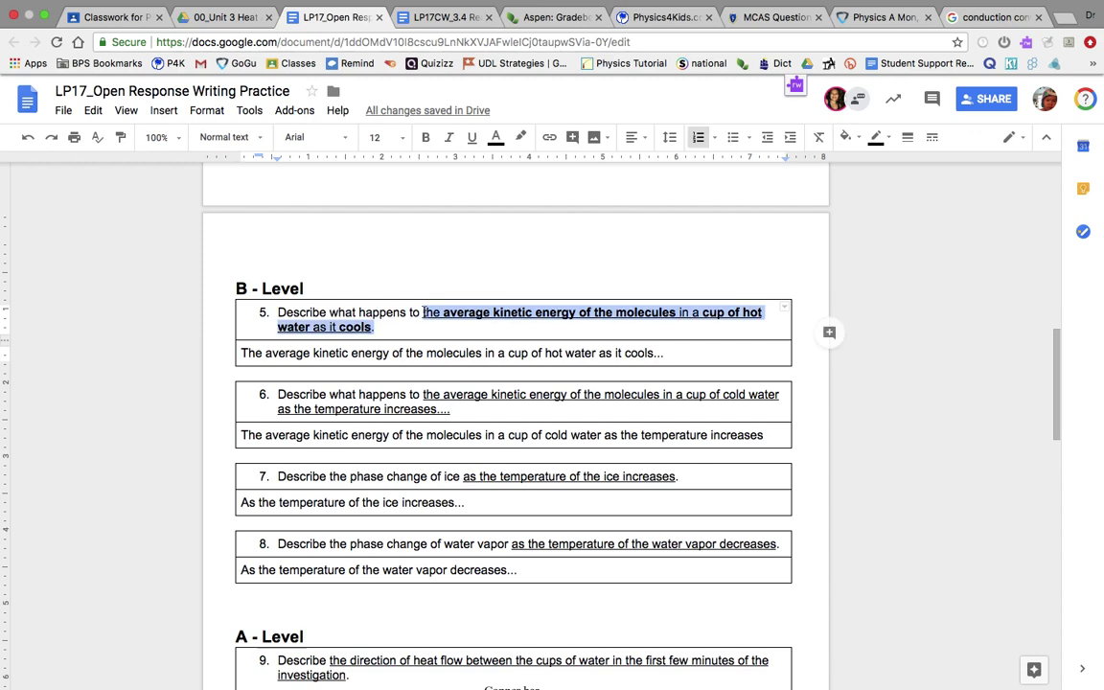
pyautogui.click(675, 354)
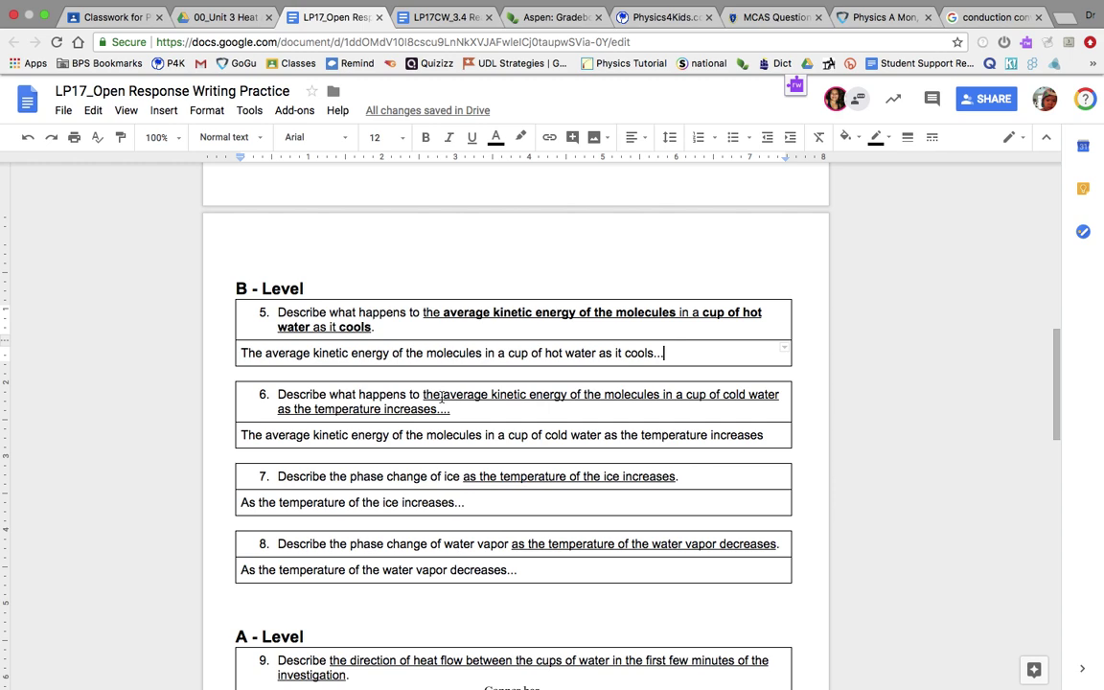
pyautogui.moveTo(442, 395); pyautogui.dragTo(568, 395)
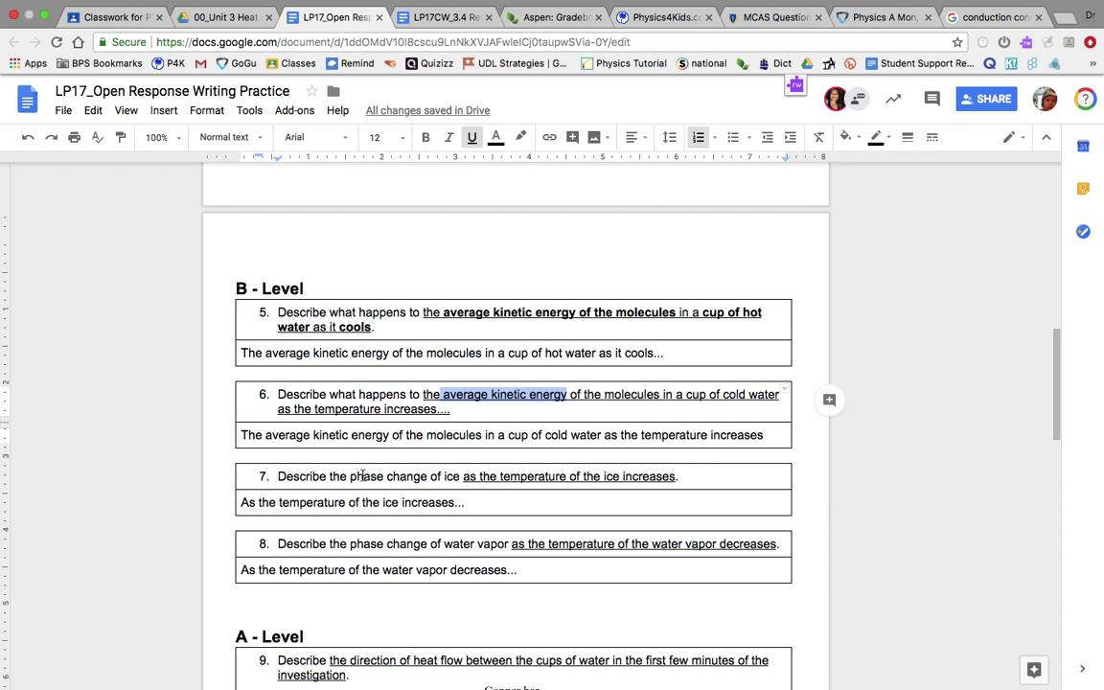
pyautogui.tripleClick(353, 476)
pyautogui.click(297, 476)
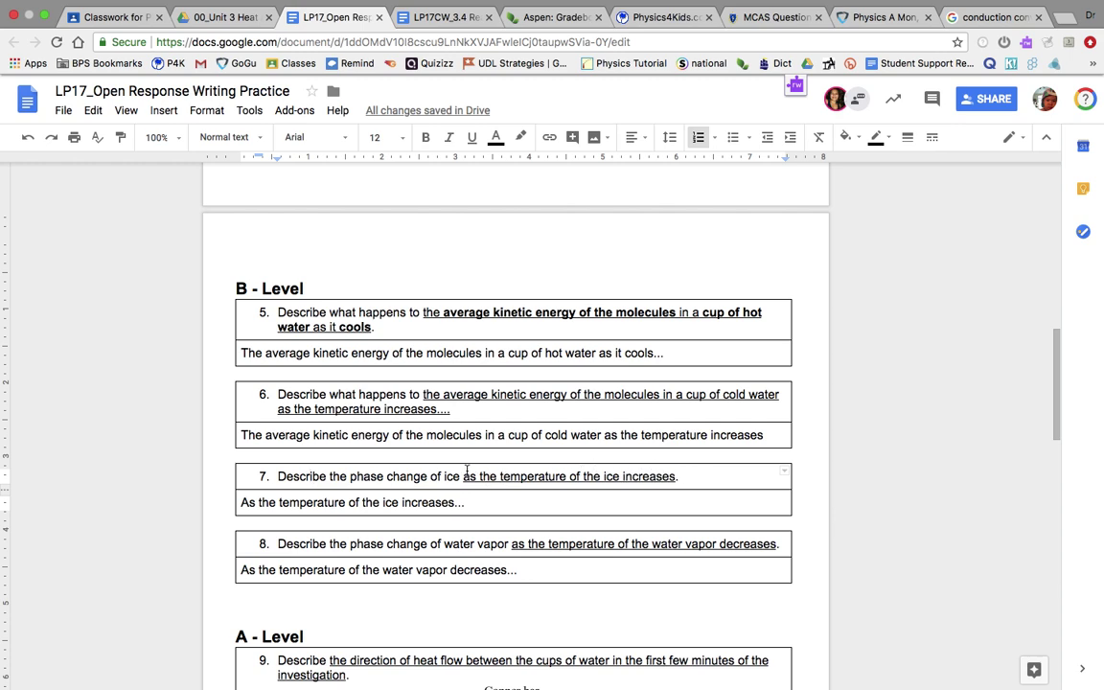
pyautogui.moveTo(463, 476); pyautogui.dragTo(675, 481)
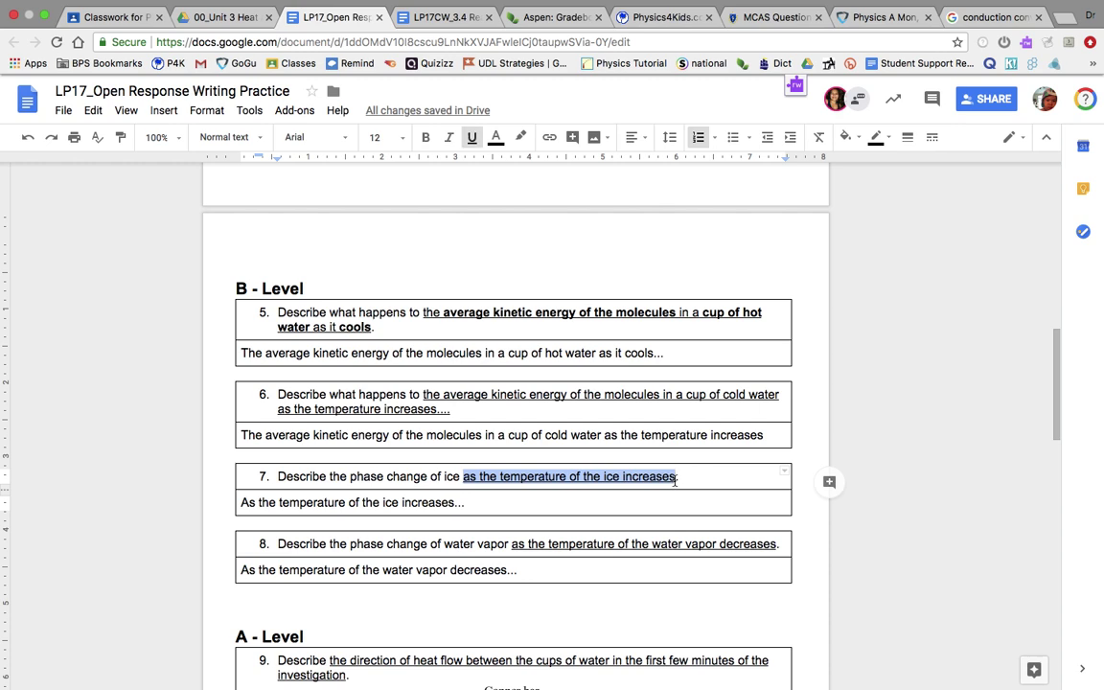
pyautogui.click(511, 477)
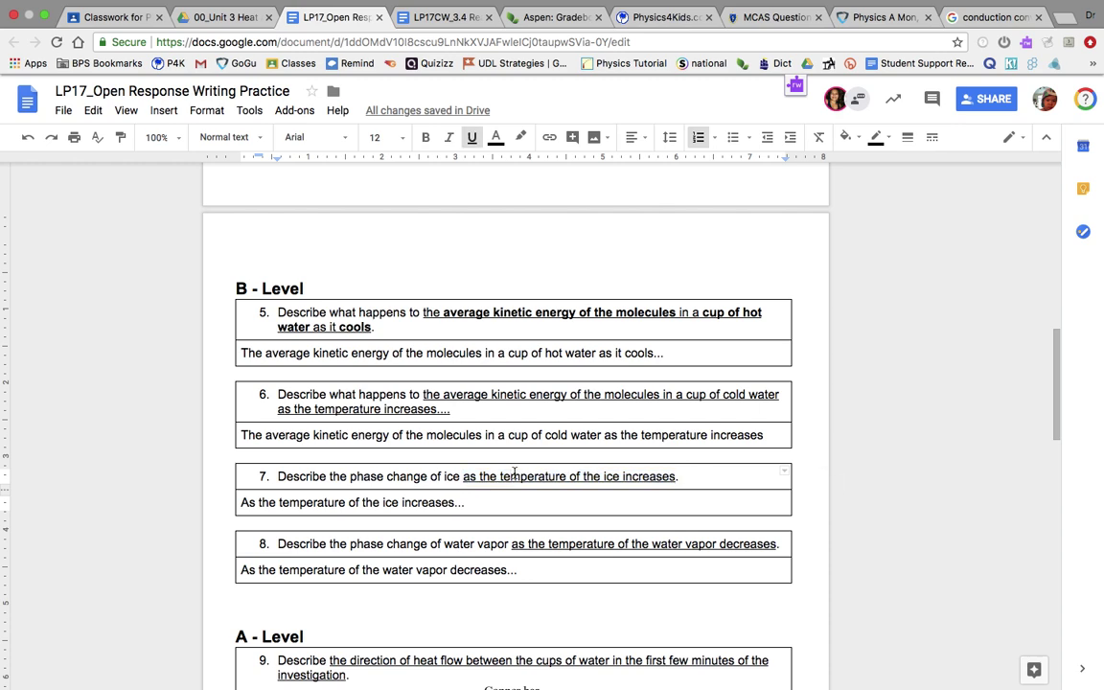
pyautogui.moveTo(350, 476); pyautogui.dragTo(426, 476)
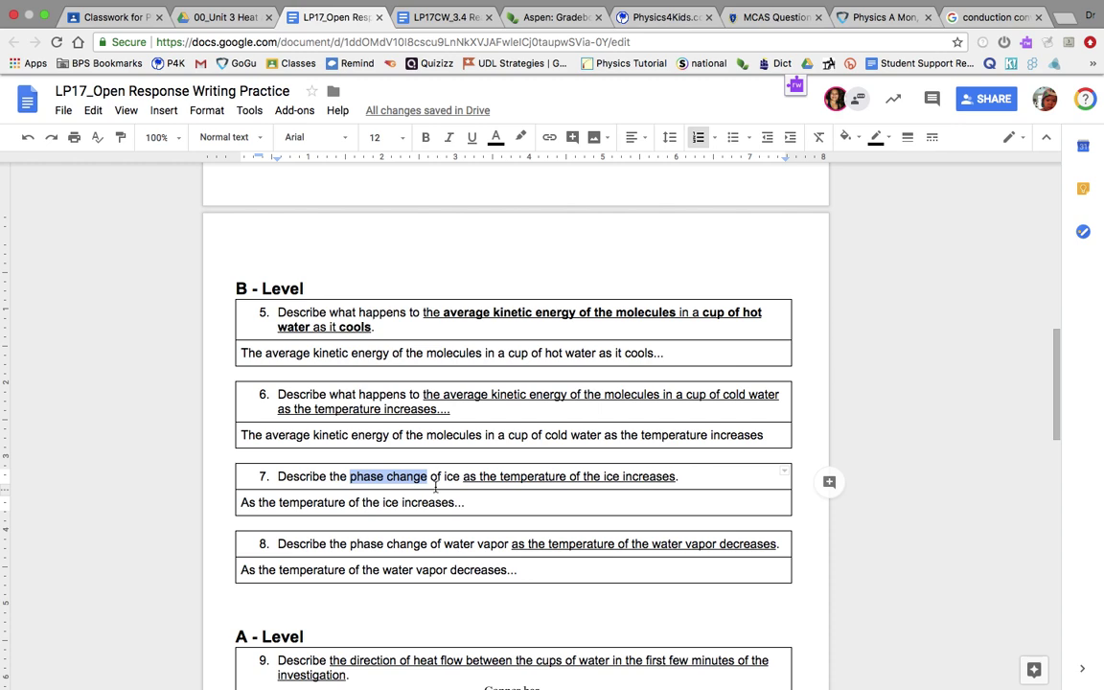
pyautogui.scroll(-2, 436, 487)
pyautogui.moveTo(278, 458); pyautogui.dragTo(778, 458)
pyautogui.click(513, 461)
pyautogui.hotkey('ctrl', 'u')
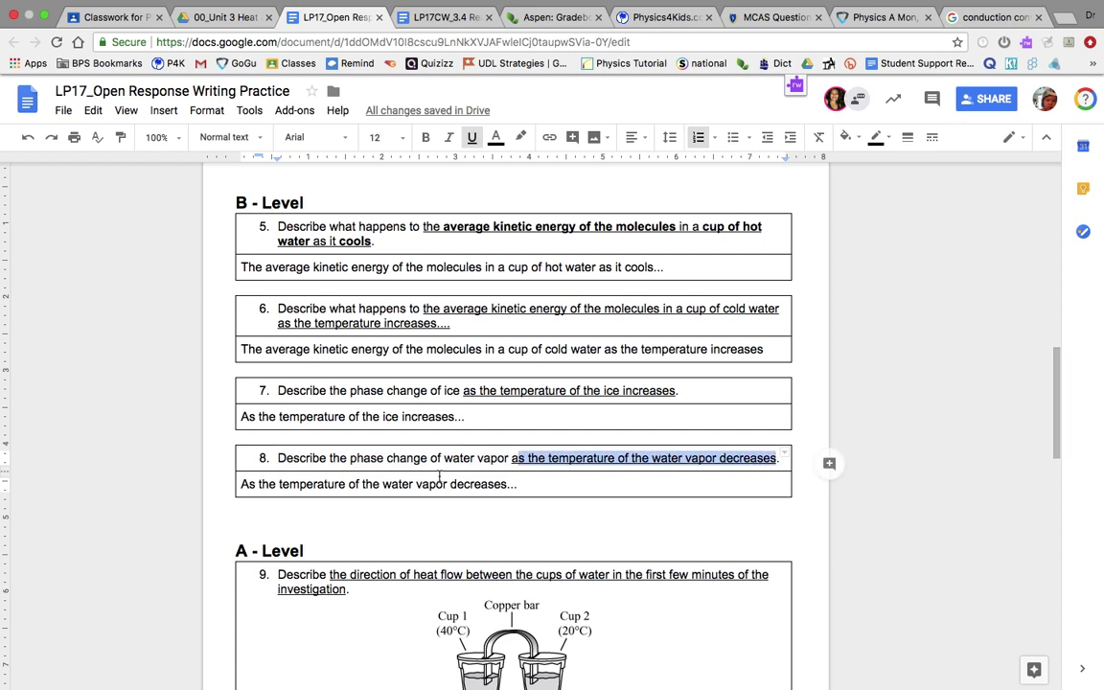
pyautogui.click(513, 459)
pyautogui.moveTo(513, 458); pyautogui.dragTo(780, 458)
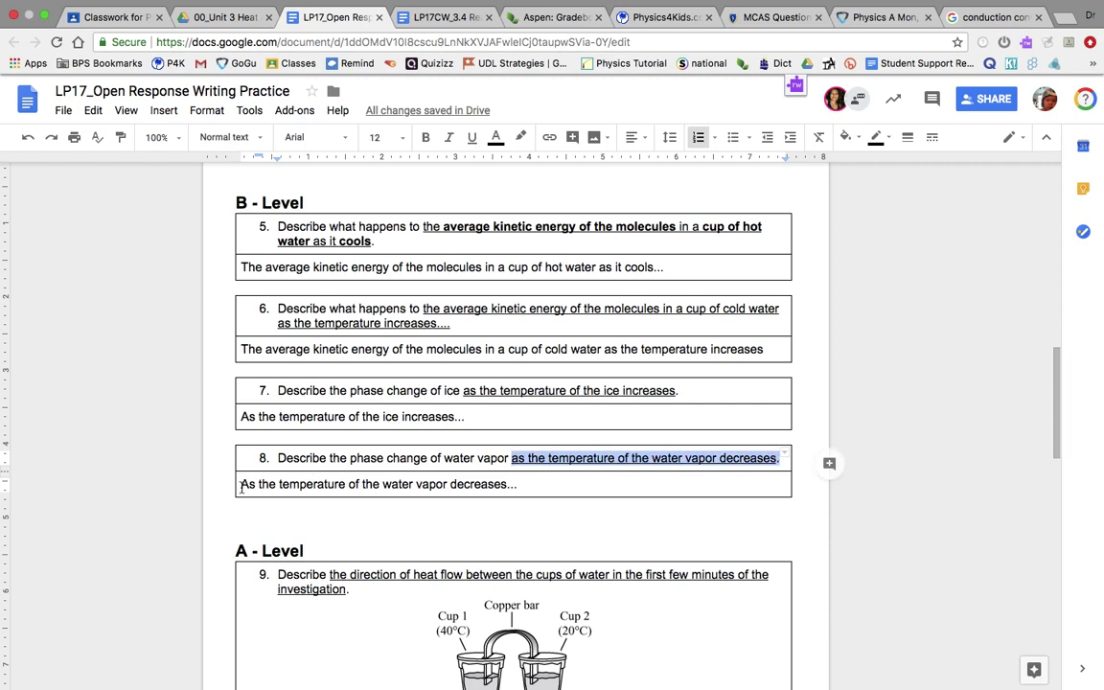
pyautogui.moveTo(240, 484); pyautogui.dragTo(507, 486)
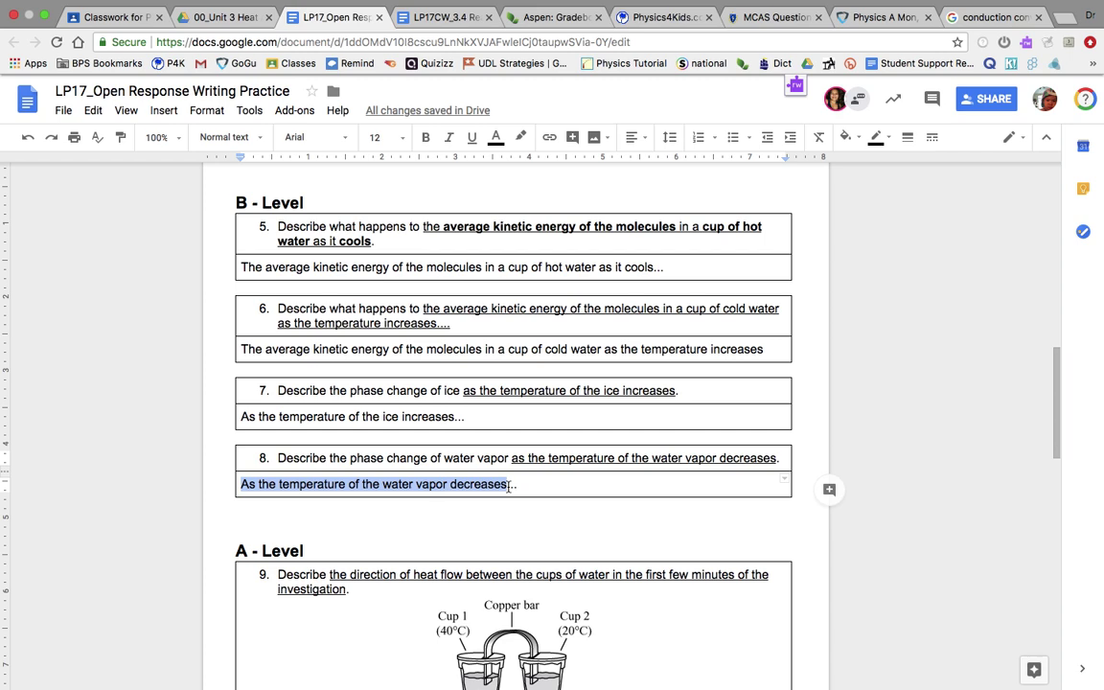
# Select question 9's heat flow phrase beside the two-cup copper bar diagram (Cup 1 40°C, Cup 2 20°C)
pyautogui.scroll(-5, 509, 486)
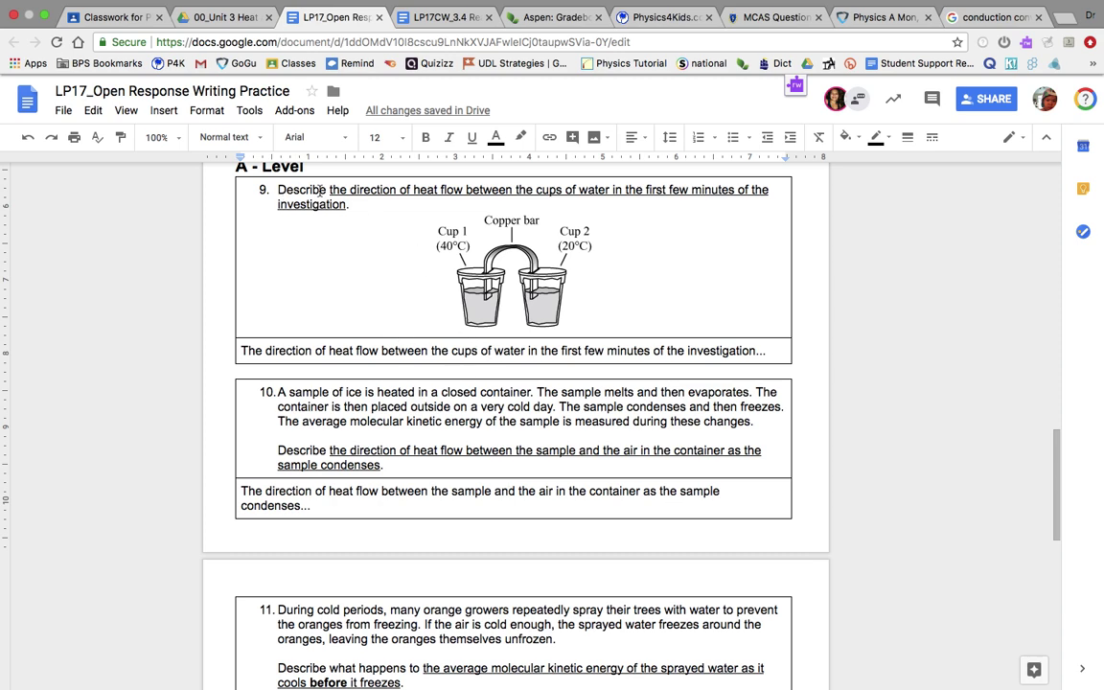
pyautogui.moveTo(328, 192); pyautogui.dragTo(352, 203)
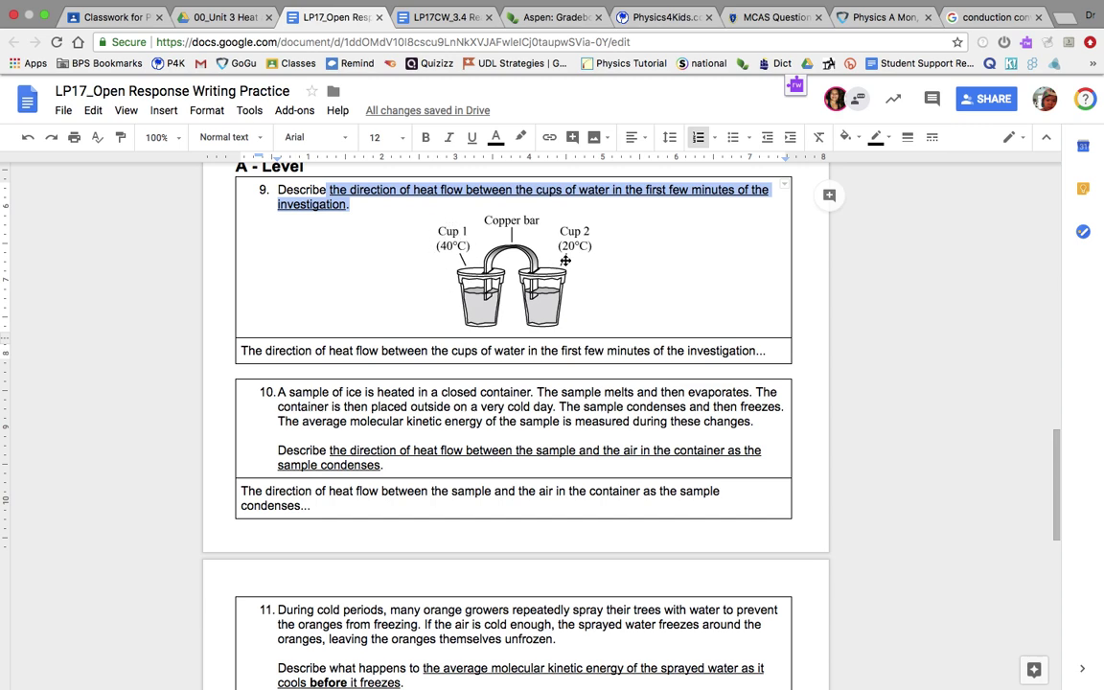
pyautogui.click(364, 212)
pyautogui.moveTo(364, 207); pyautogui.dragTo(329, 189)
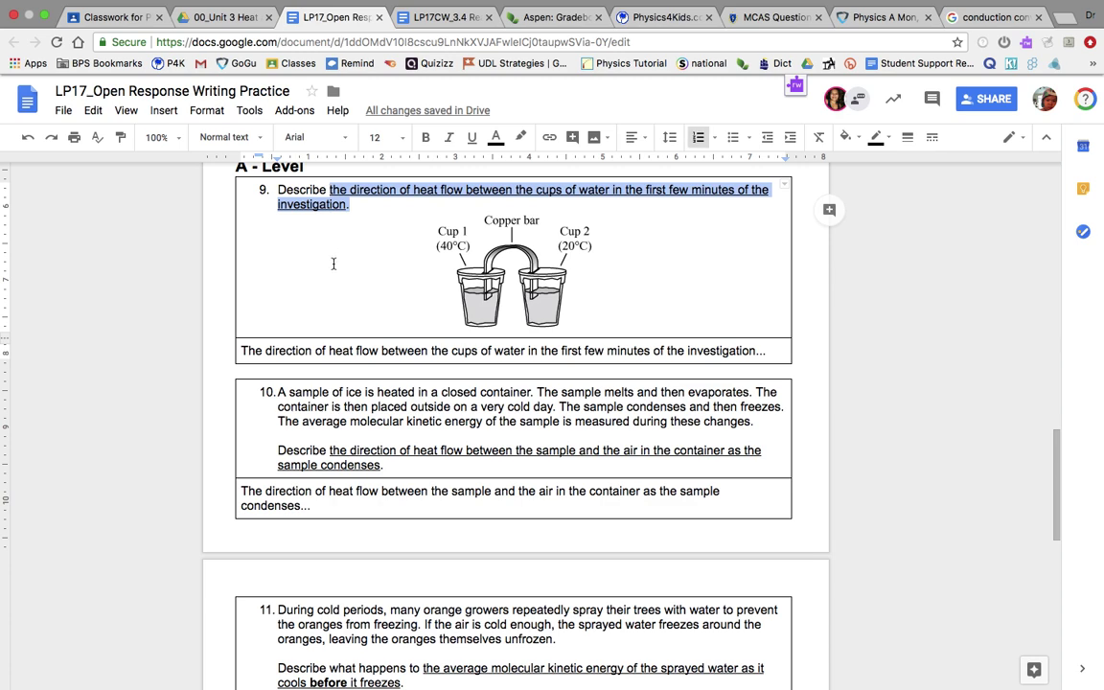